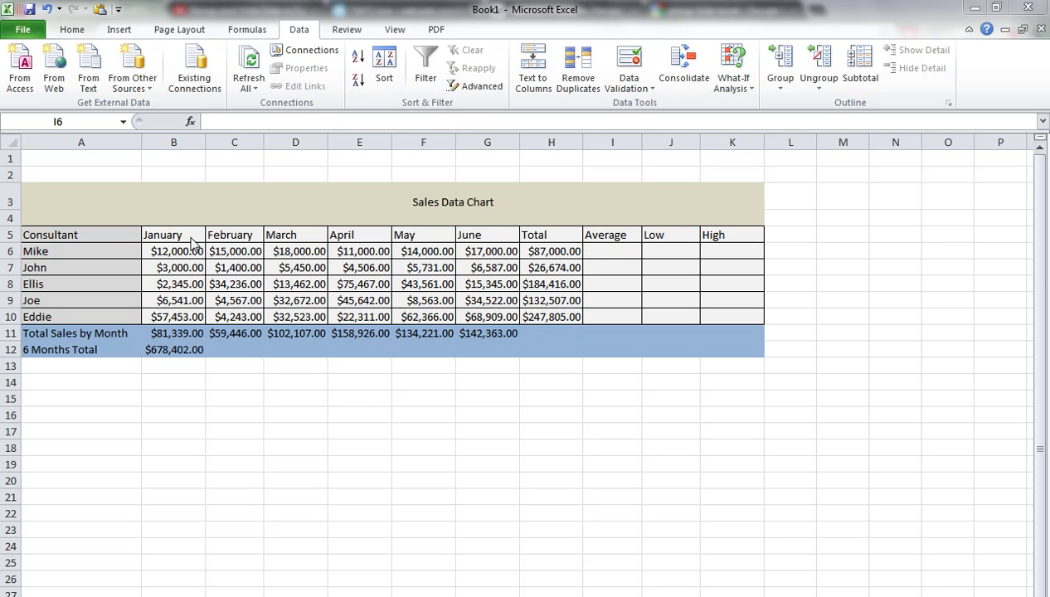
Start an AVERAGE formula in cell I6, entering the partial function name.
{"action": "left_click", "coordinate": [607, 250]}
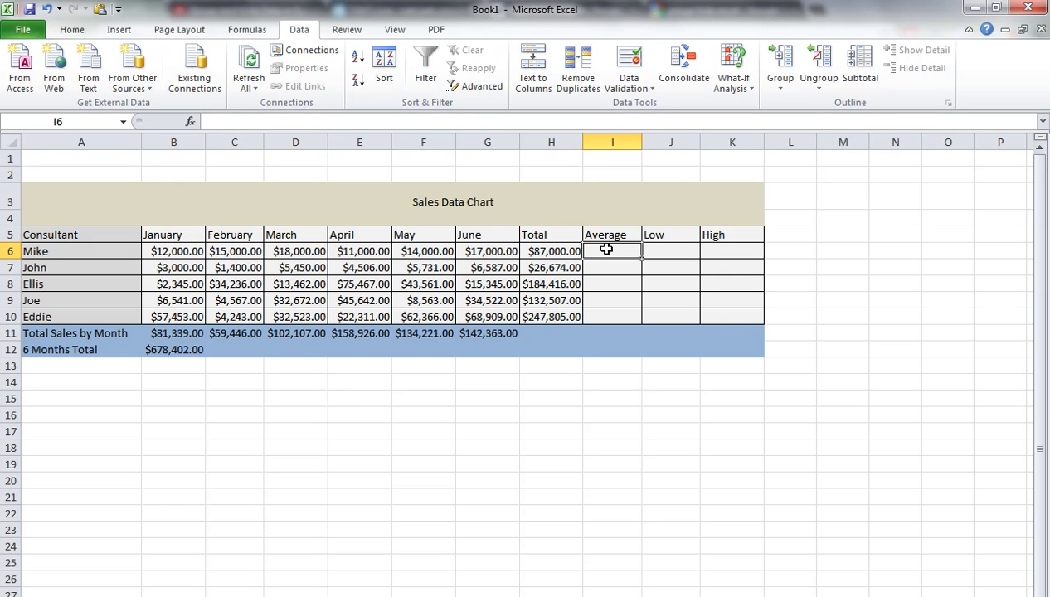
{"action": "type", "text": "="}
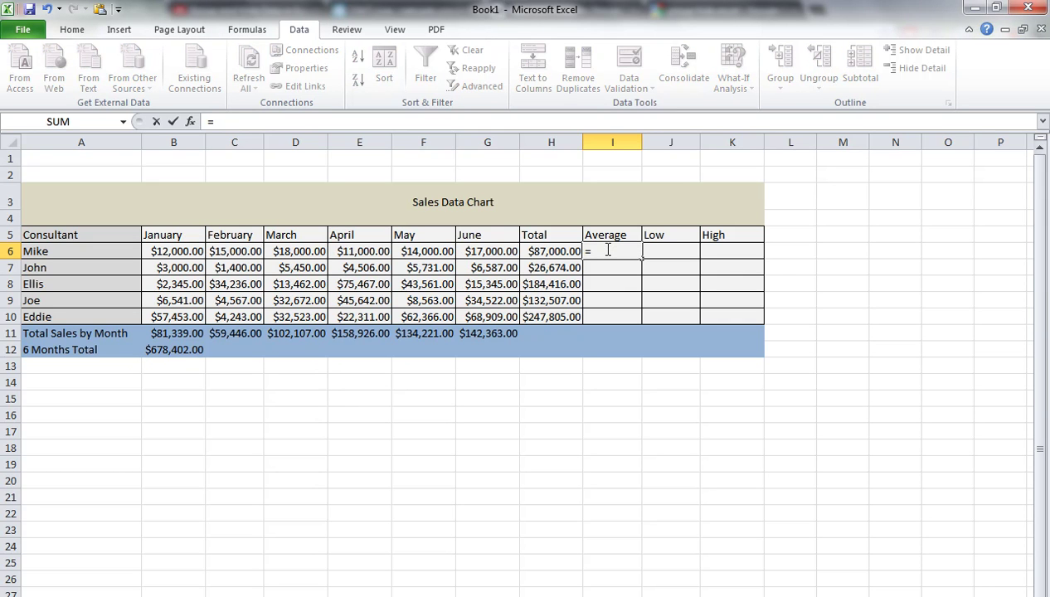
{"action": "type", "text": "A"}
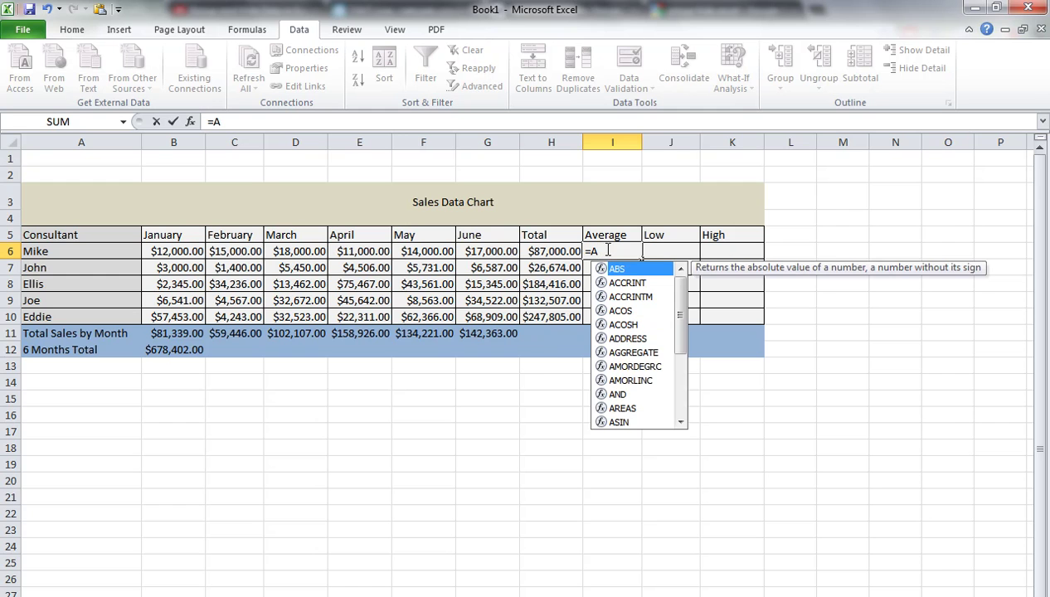
{"action": "type", "text": "VE"}
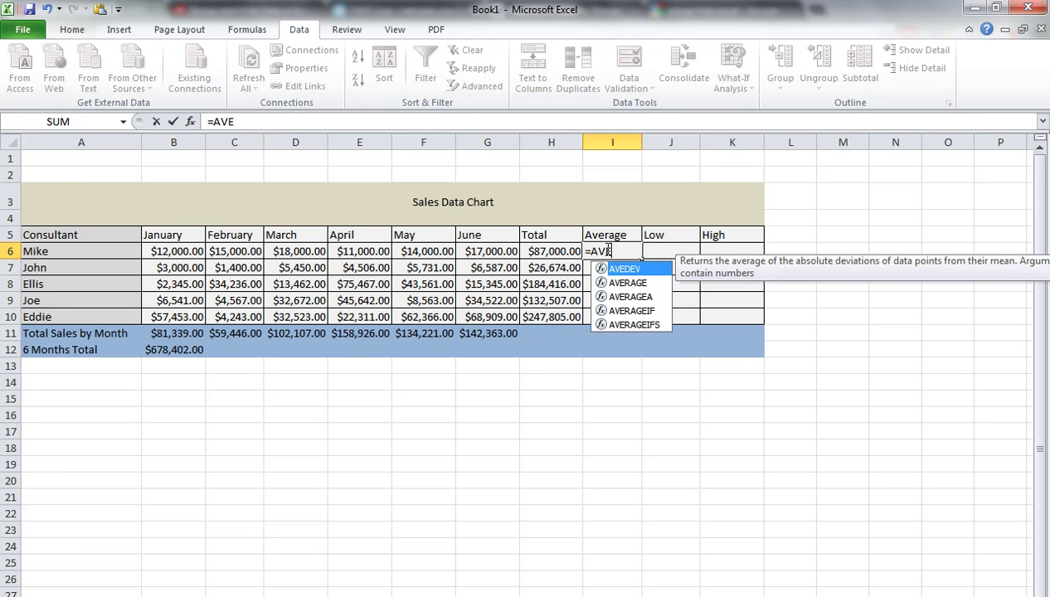
{"action": "key", "text": "Down"}
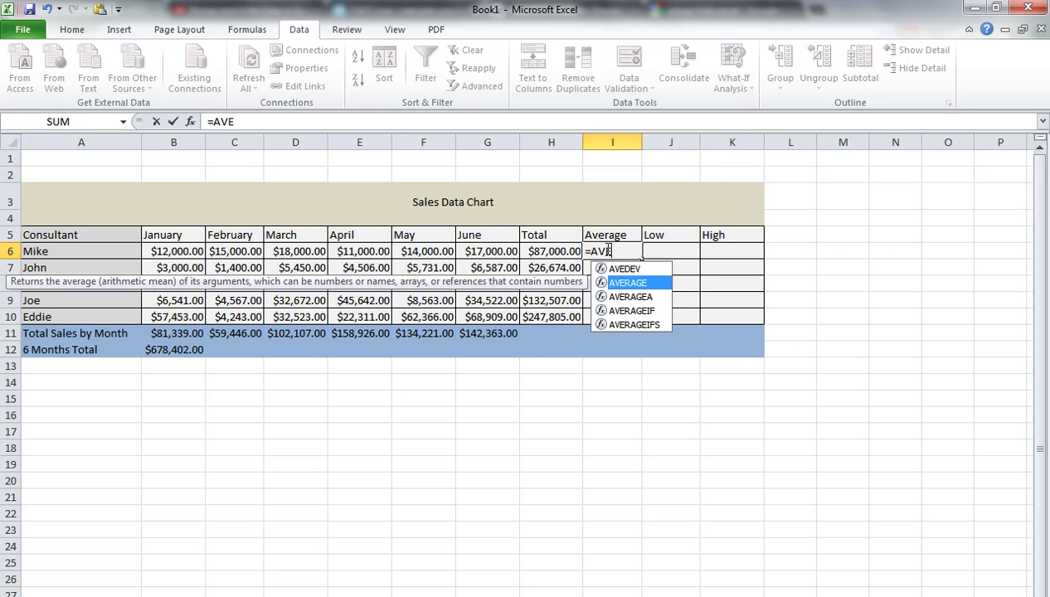
{"action": "key", "text": "Return"}
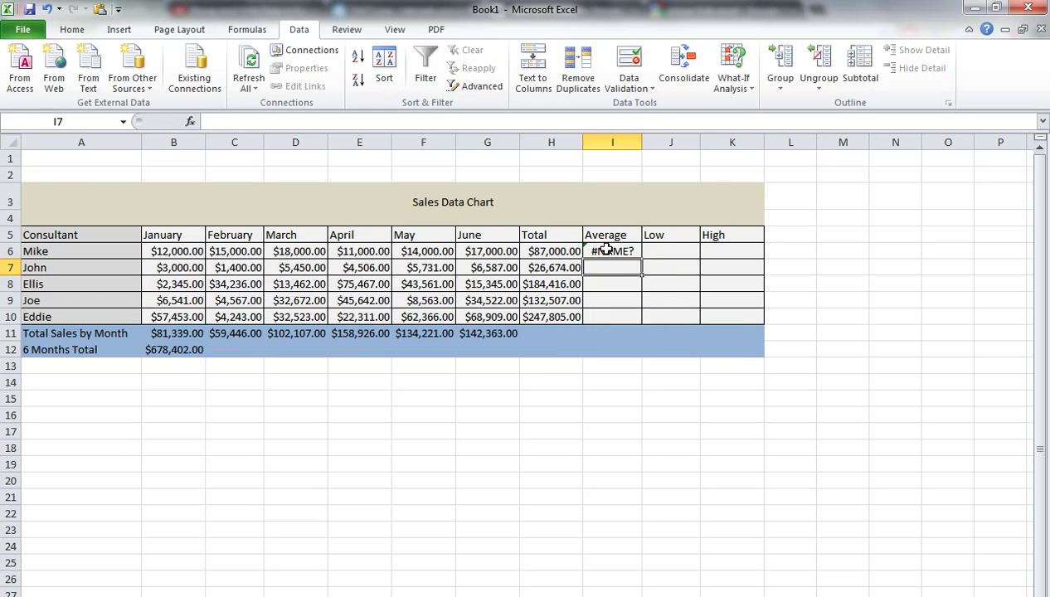
{"action": "left_click", "coordinate": [606, 249]}
{"action": "double_click", "coordinate": [612, 250]}
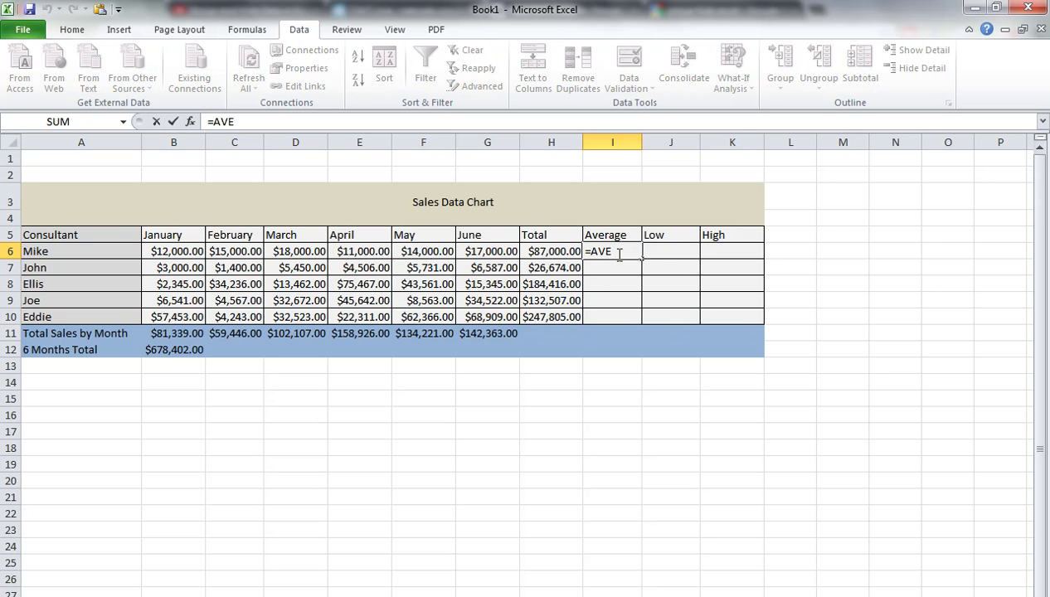
{"action": "type", "text": "R"}
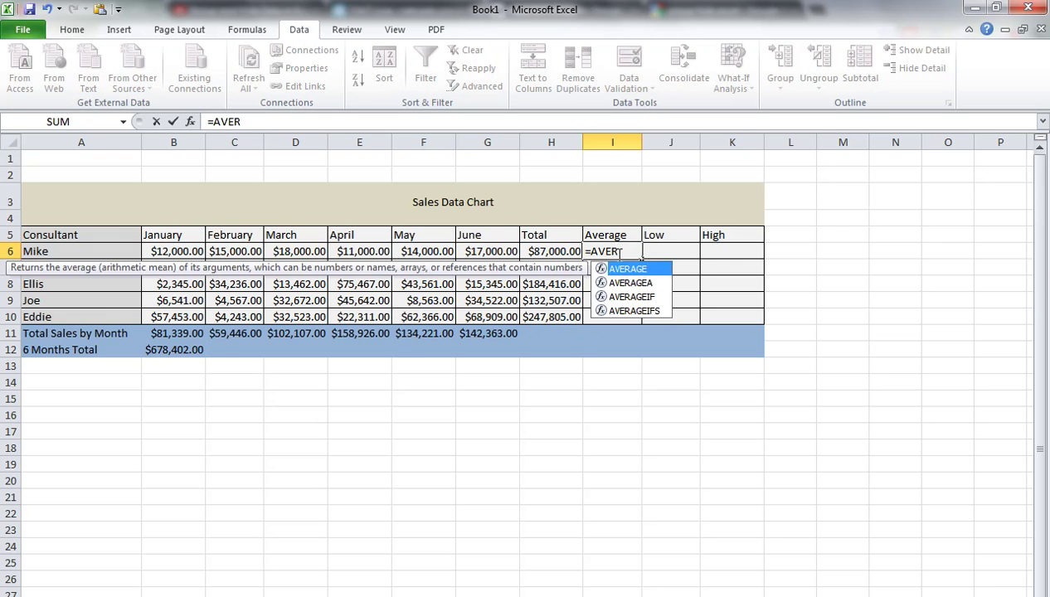
{"action": "key", "text": "shift+Return"}
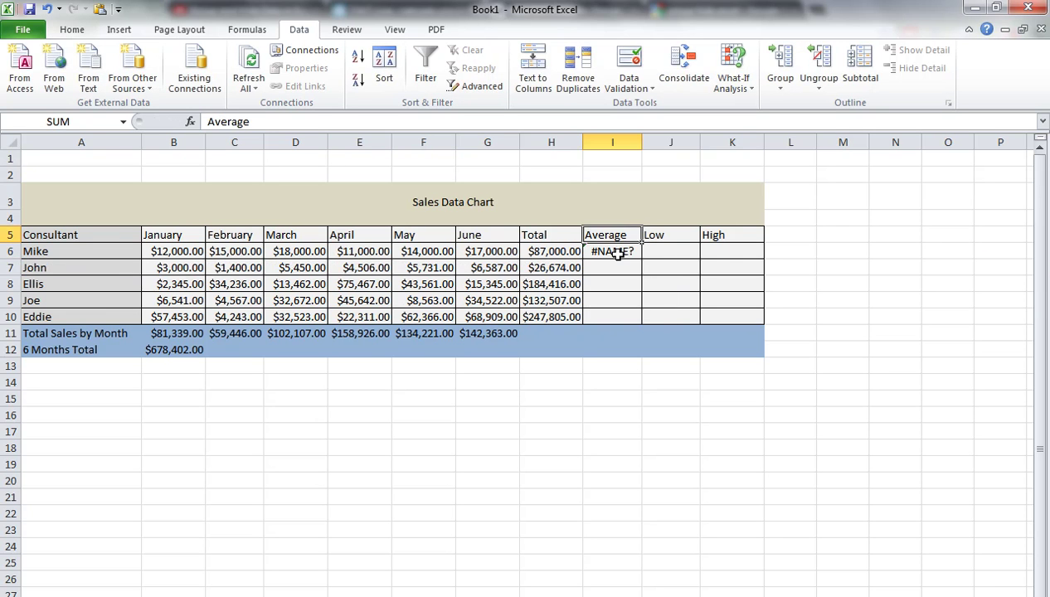
Finish I6 as =AVERAGE(B6:G6) so it shows $14,500.00.
{"action": "left_click", "coordinate": [618, 254]}
{"action": "double_click", "coordinate": [621, 253]}
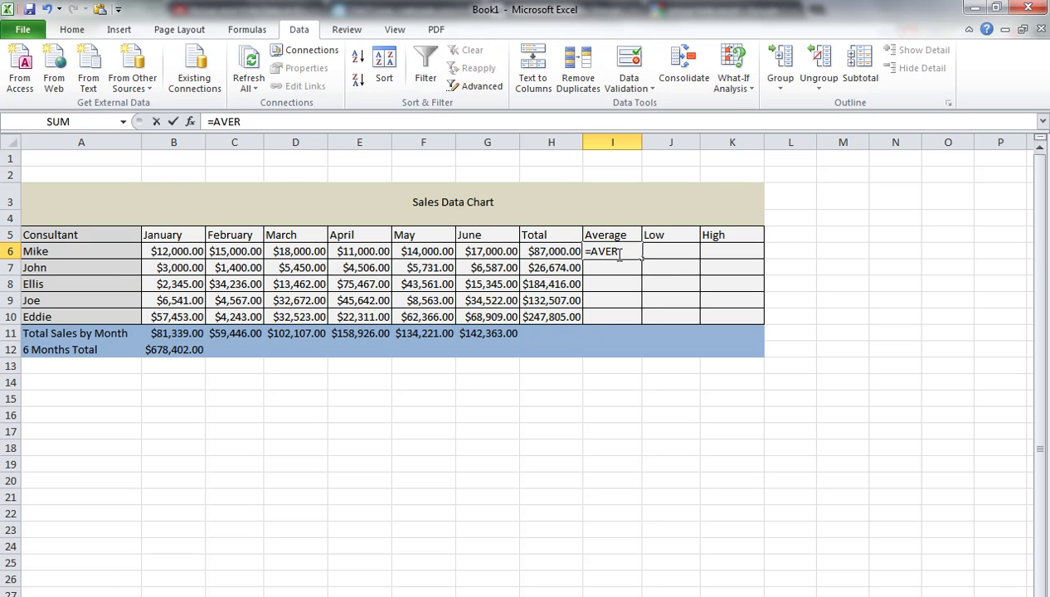
{"action": "type", "text": "AGE"}
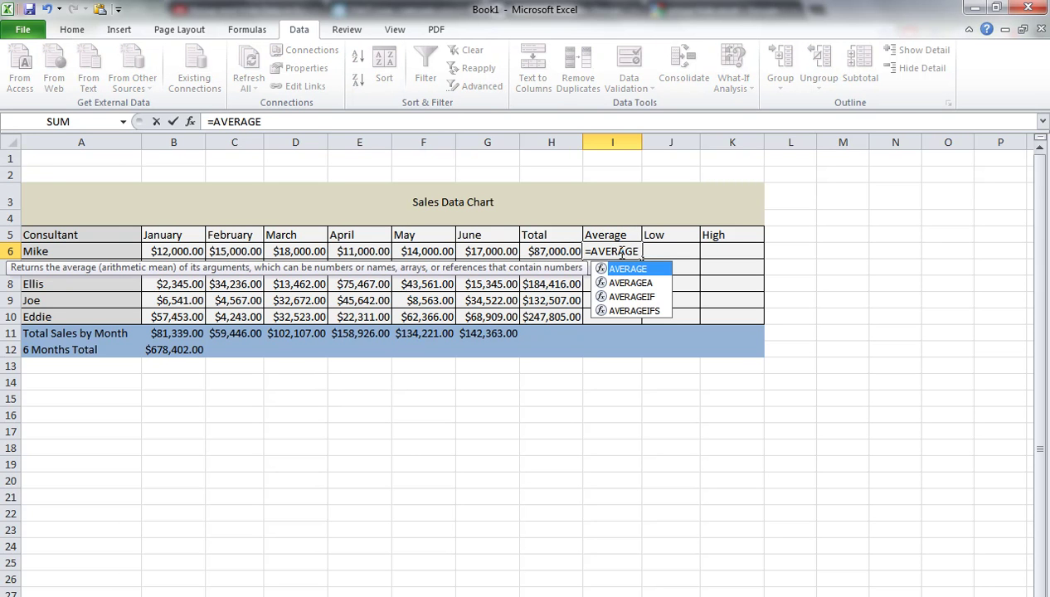
{"action": "type", "text": "("}
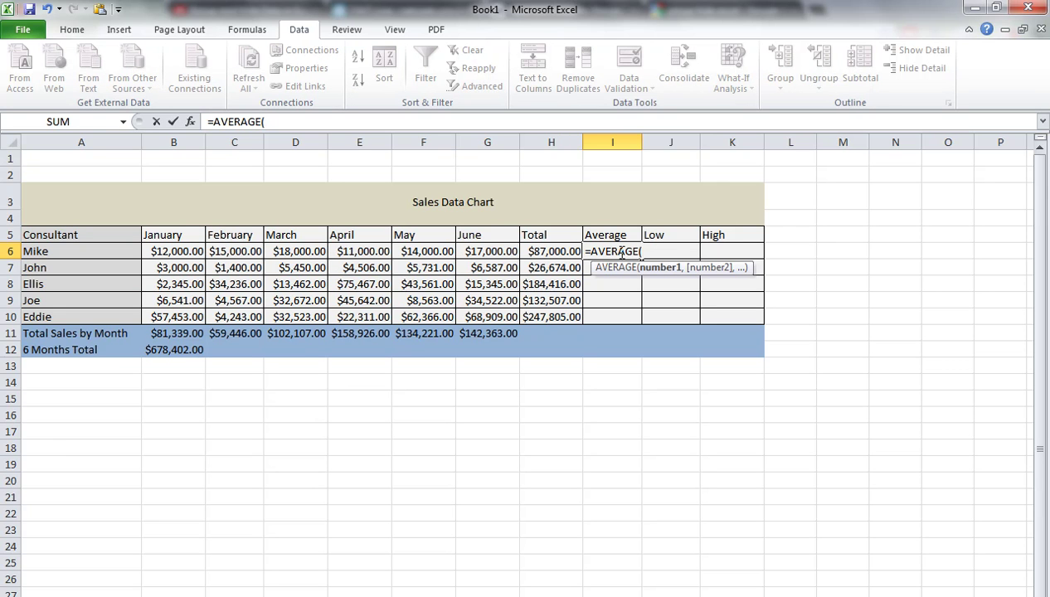
{"action": "type", "text": "B^"}
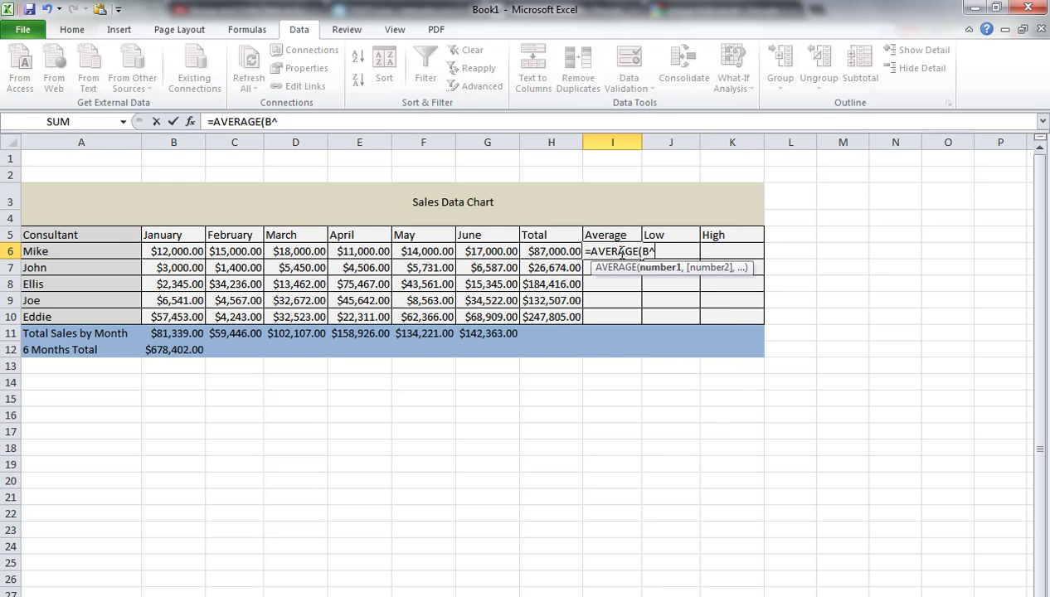
{"action": "key", "text": "BackSpace"}
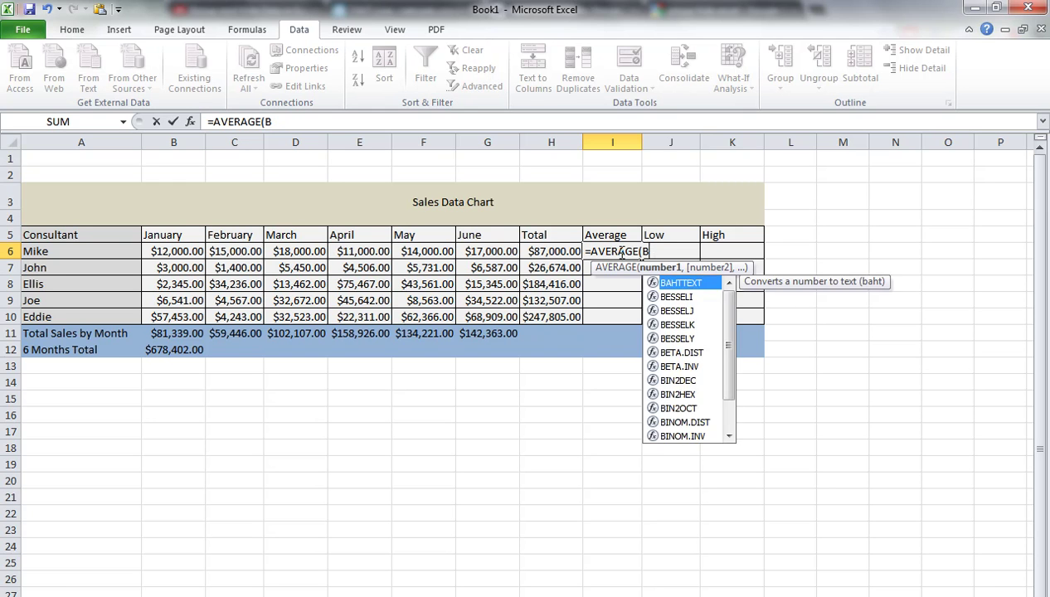
{"action": "type", "text": "6:"}
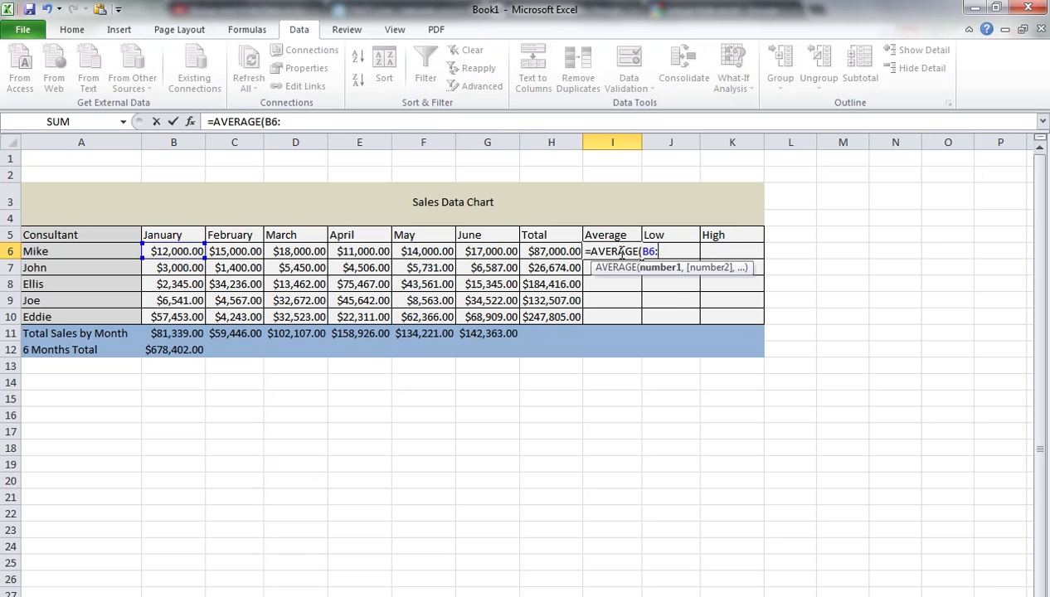
{"action": "type", "text": "G^)"}
{"action": "key", "text": "BackSpace"}
{"action": "type", "text": "6)"}
{"action": "key", "text": "Return"}
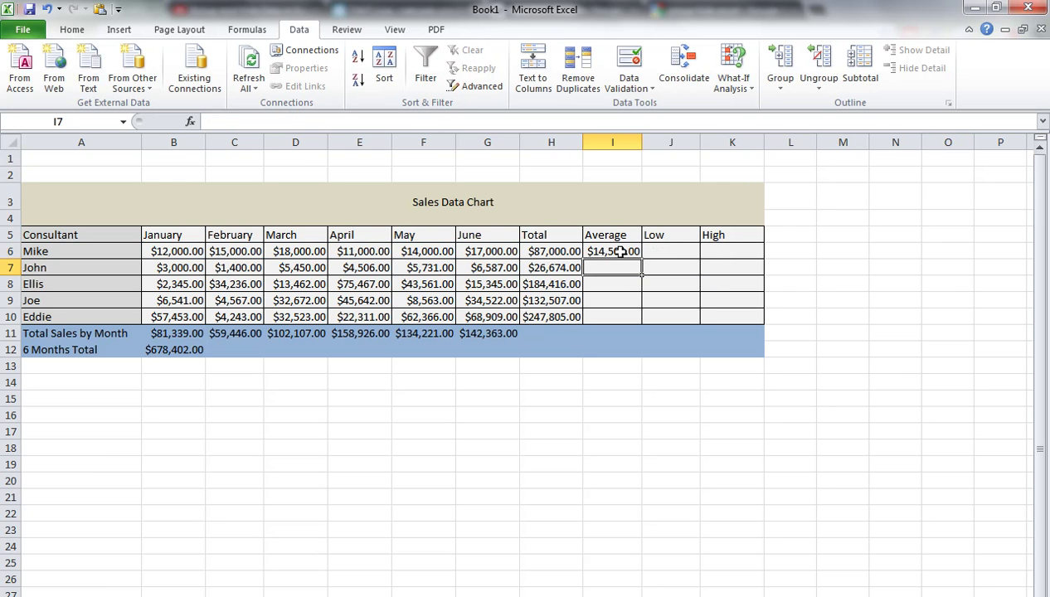
Copy I6's AVERAGE formula down to I10, giving averages from $4,445.67 to $41,300.83.
{"action": "left_click", "coordinate": [621, 251]}
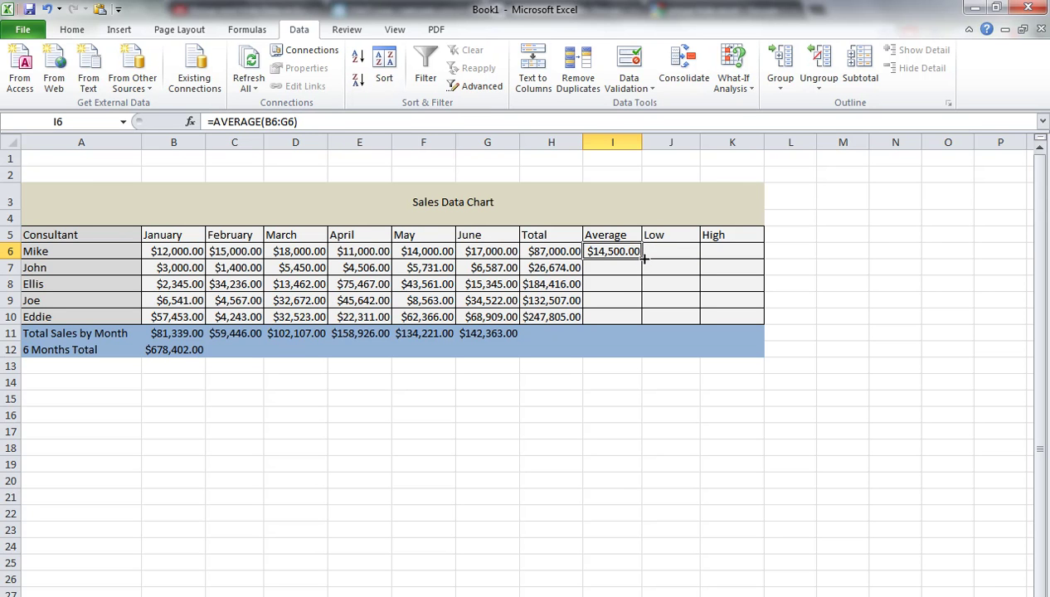
{"action": "left_click", "coordinate": [636, 263]}
{"action": "left_click", "coordinate": [603, 250]}
{"action": "left_click_drag", "start_coordinate": [641, 258], "coordinate": [640, 316]}
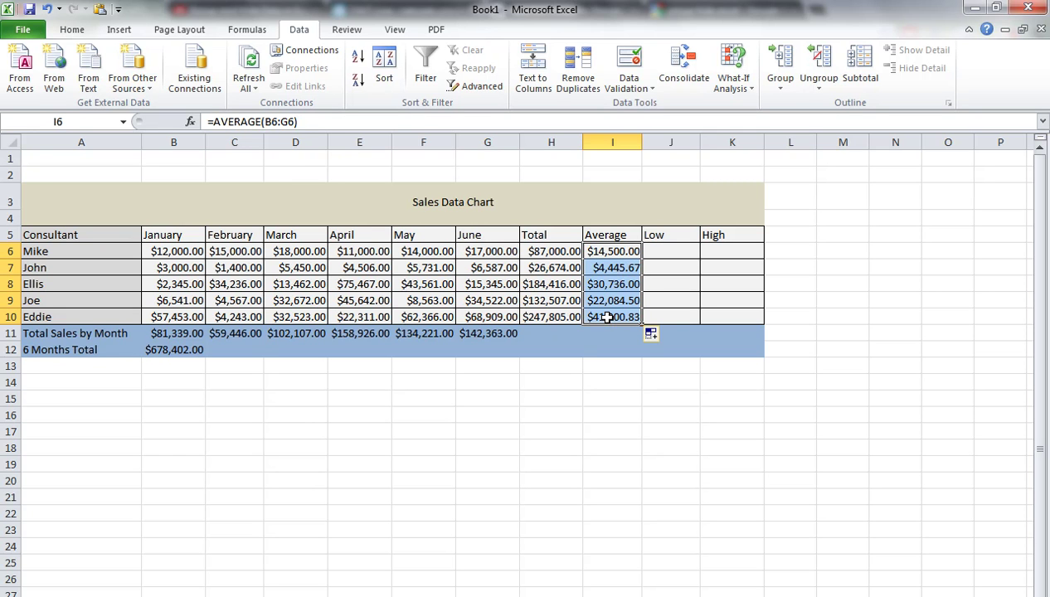
{"action": "left_click", "coordinate": [608, 317]}
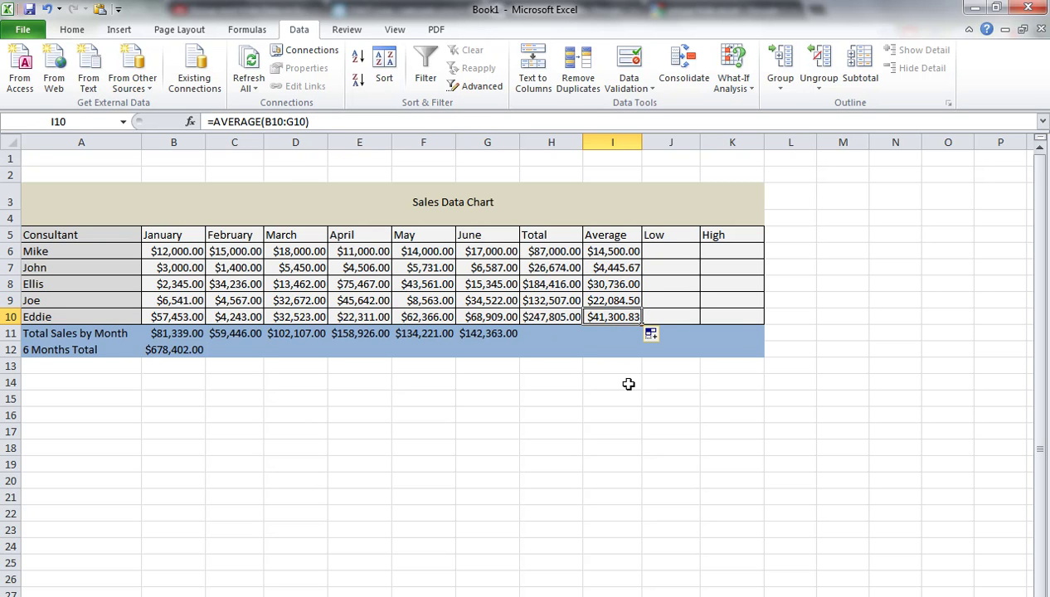
{"action": "left_click", "coordinate": [673, 251]}
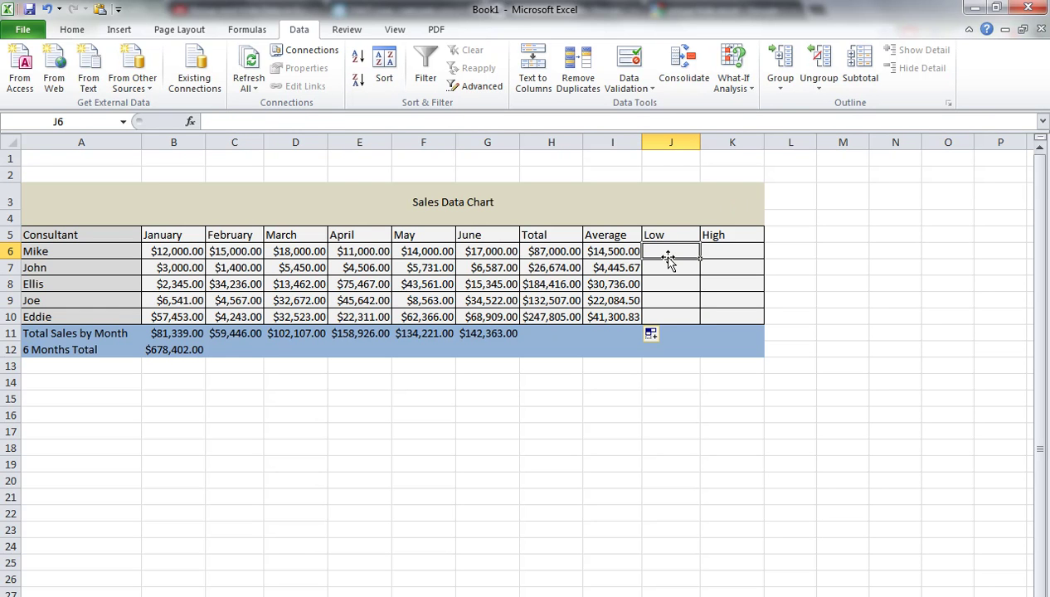
Enter =MIN(B6:G6) in J6 so Mike's Low shows $11,000.00.
{"action": "type", "text": "="}
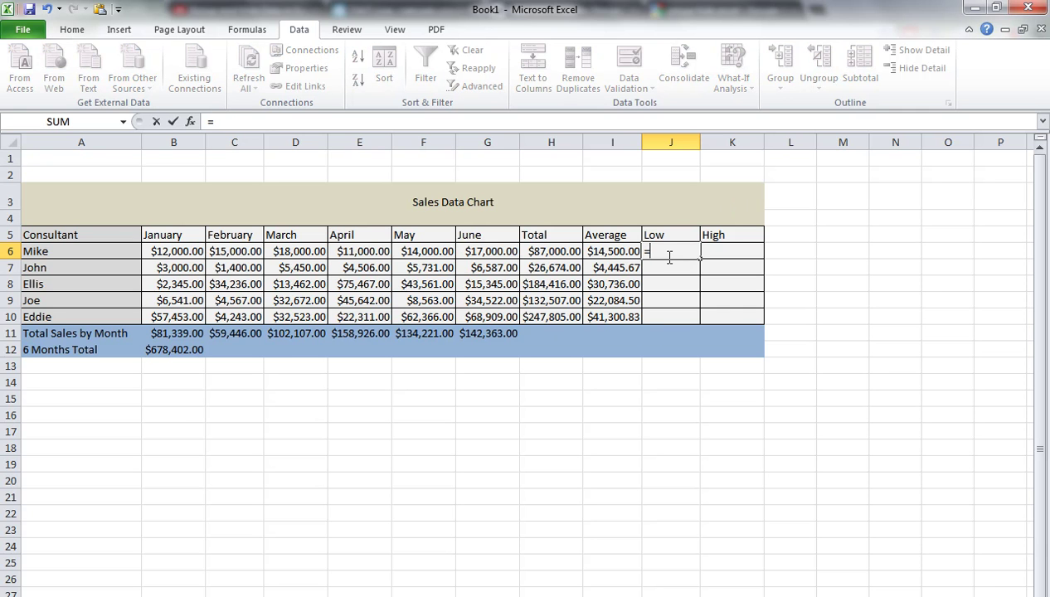
{"action": "type", "text": "MIN"}
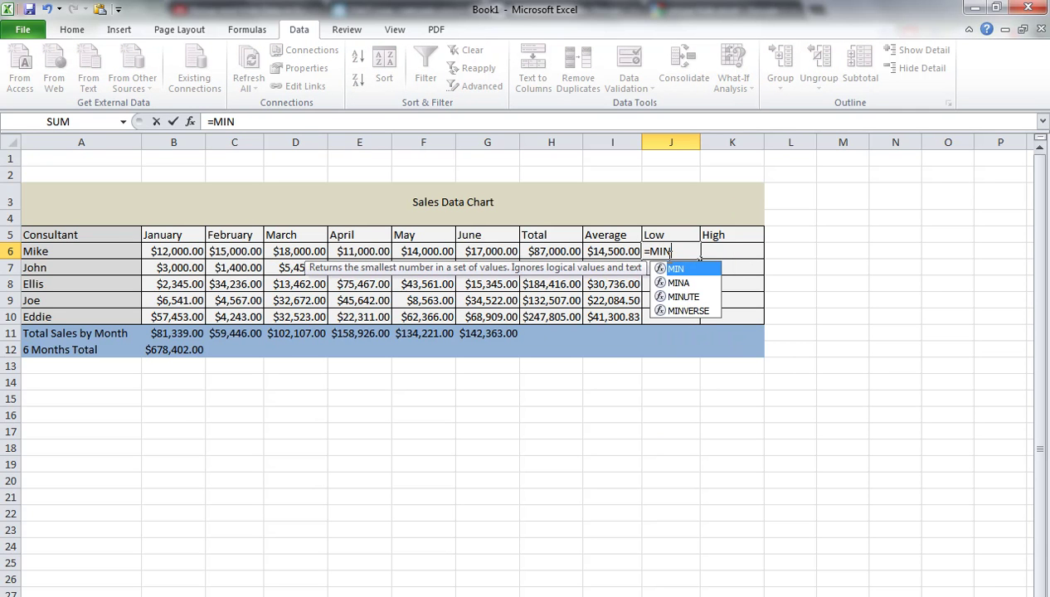
{"action": "type", "text": "("}
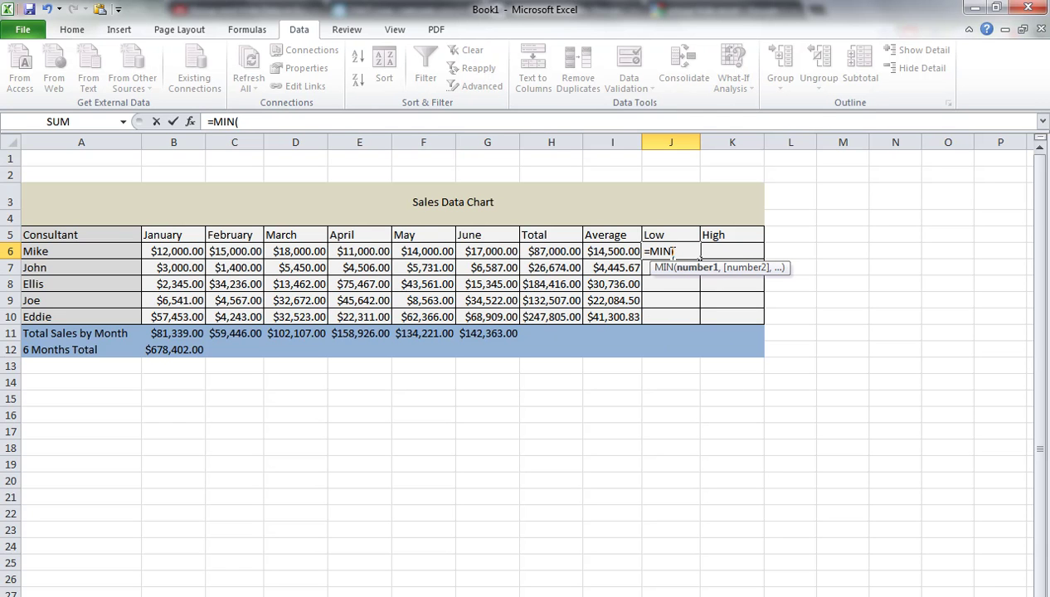
{"action": "left_click_drag", "start_coordinate": [162, 251], "coordinate": [501, 258]}
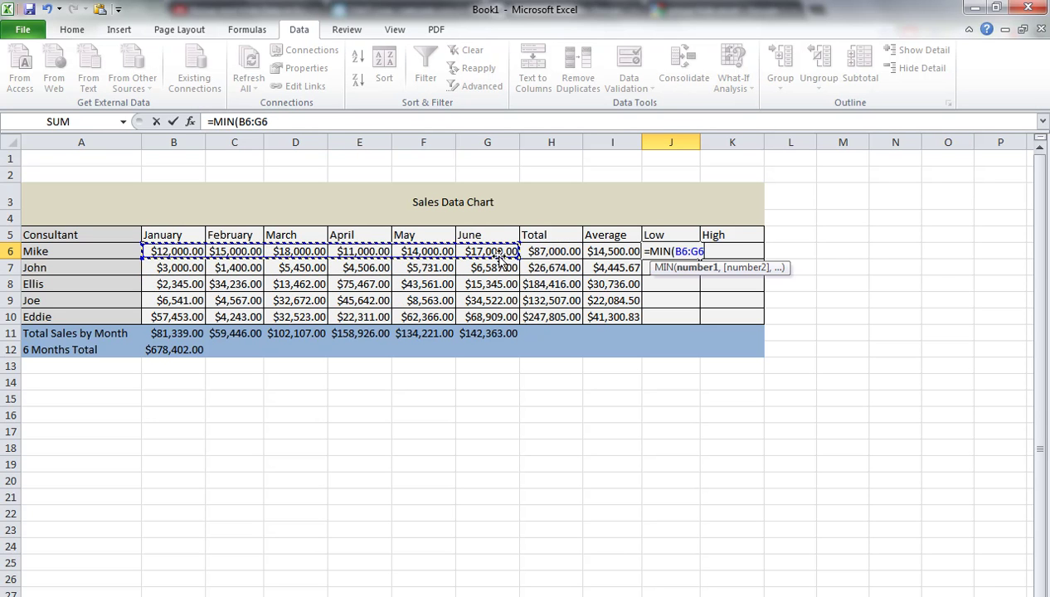
{"action": "key", "text": "Return"}
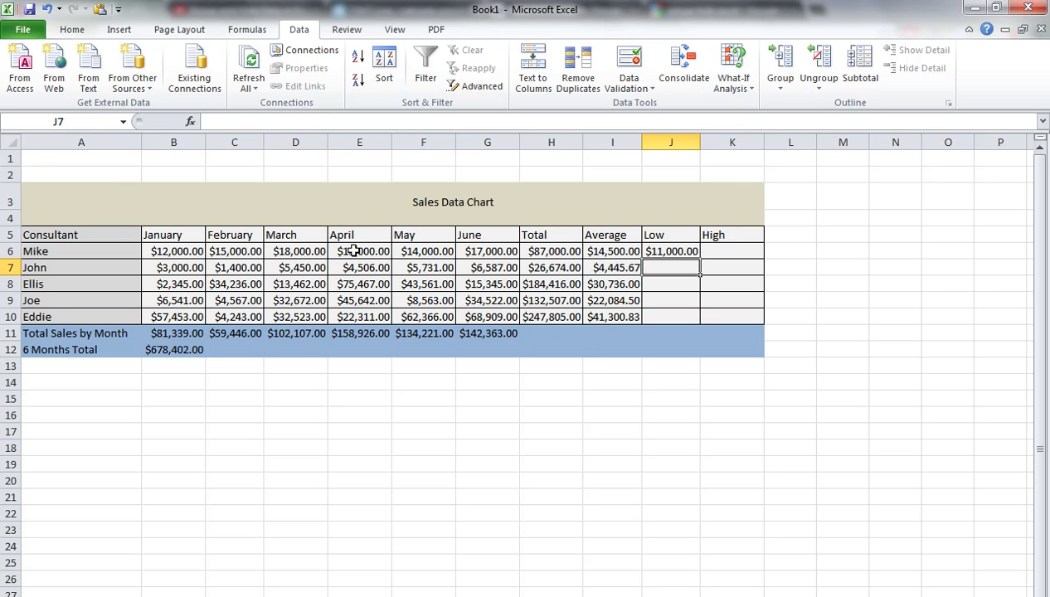
Fill J6's MIN formula down to J10 for all five consultants.
{"action": "left_click", "coordinate": [690, 252]}
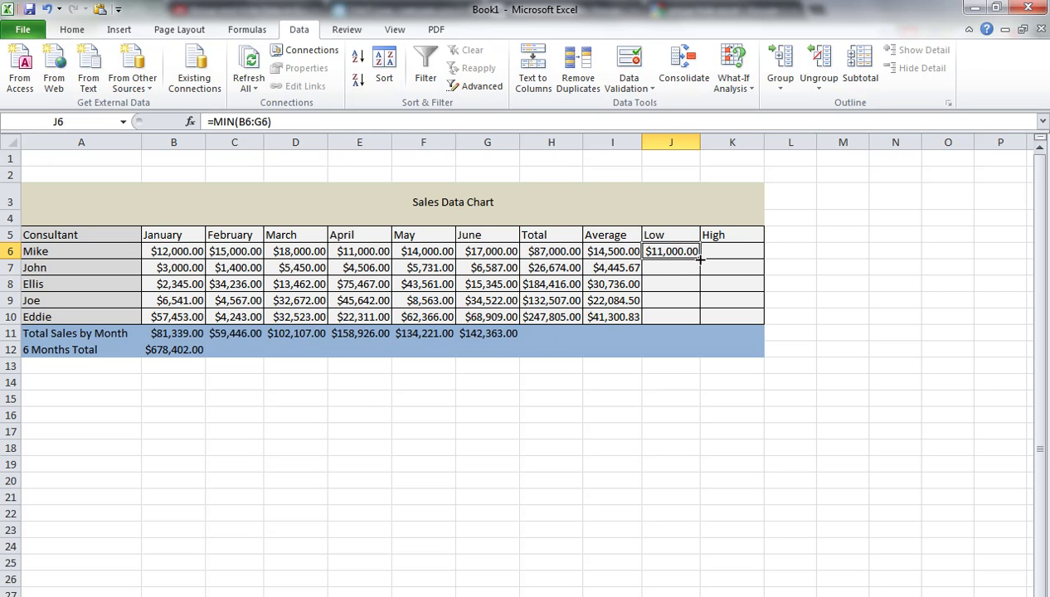
{"action": "left_click_drag", "start_coordinate": [699, 259], "coordinate": [701, 320]}
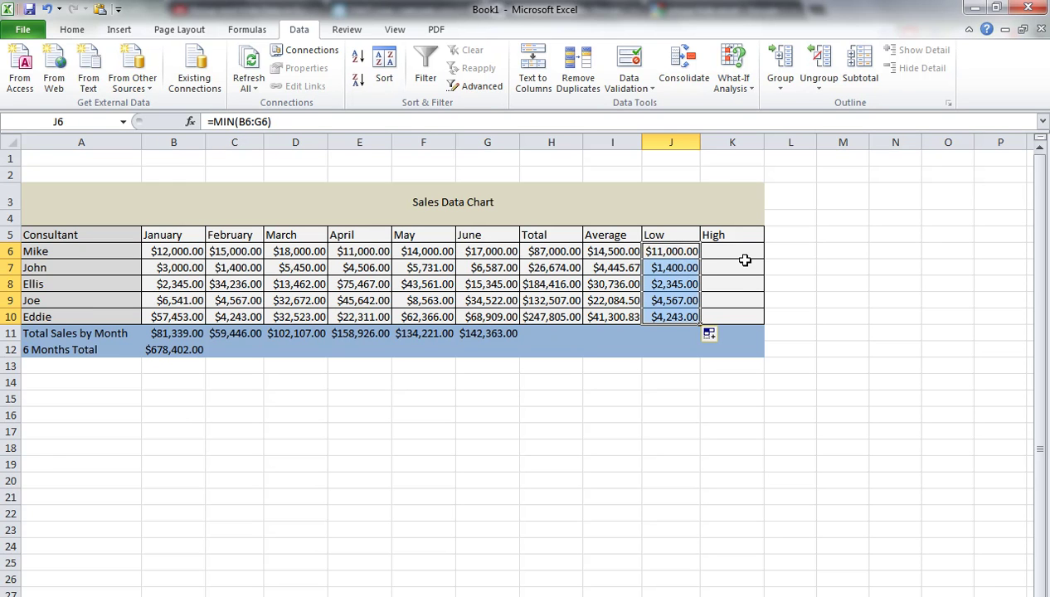
{"action": "left_click", "coordinate": [692, 268]}
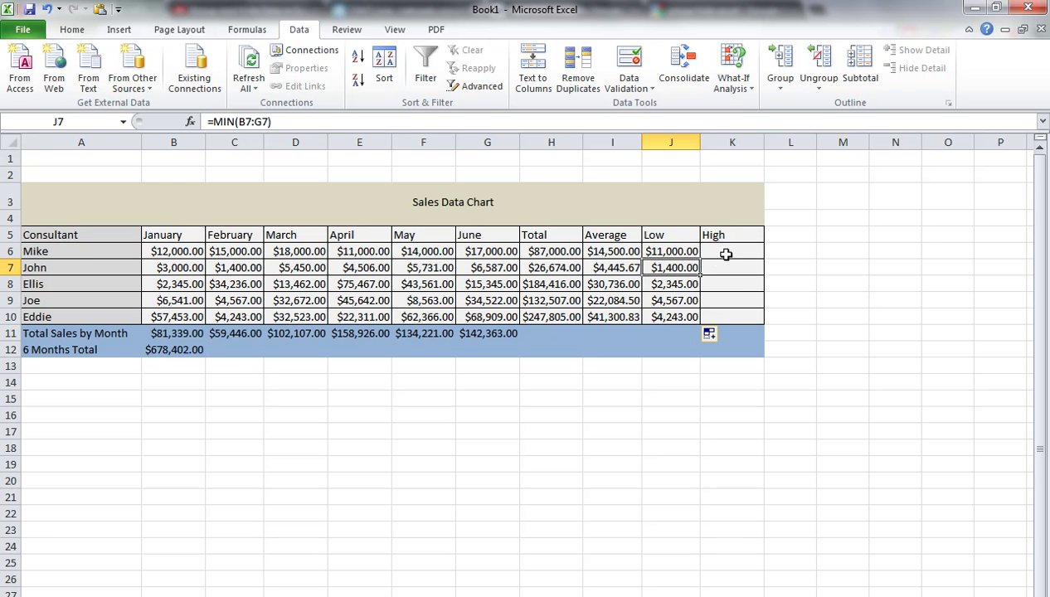
{"action": "left_click", "coordinate": [728, 253]}
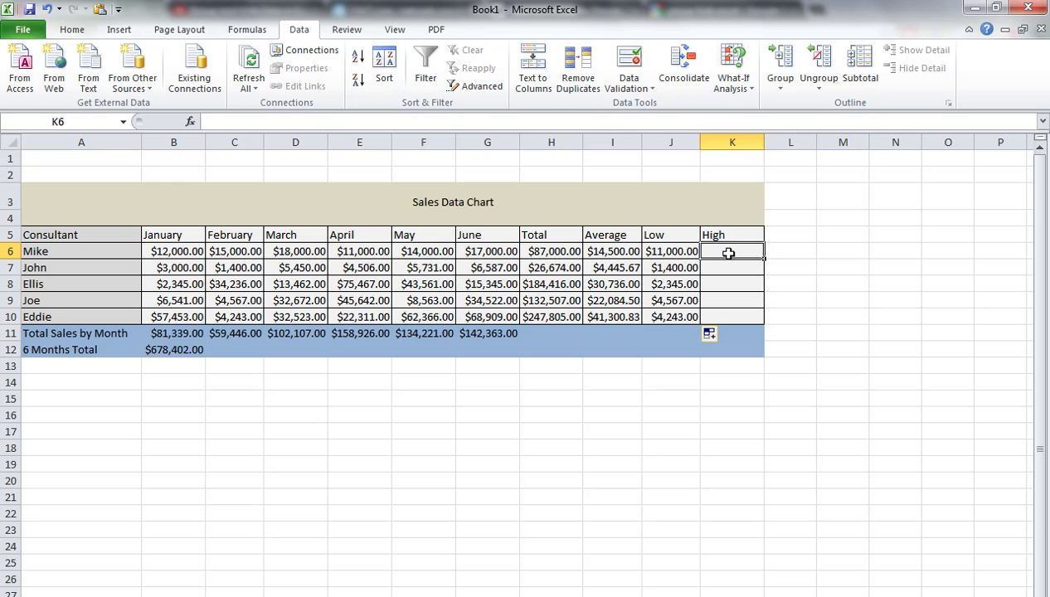
Enter =MAX(B6:G6) in K6 so Mike's High shows $18,000.00.
{"action": "type", "text": "="}
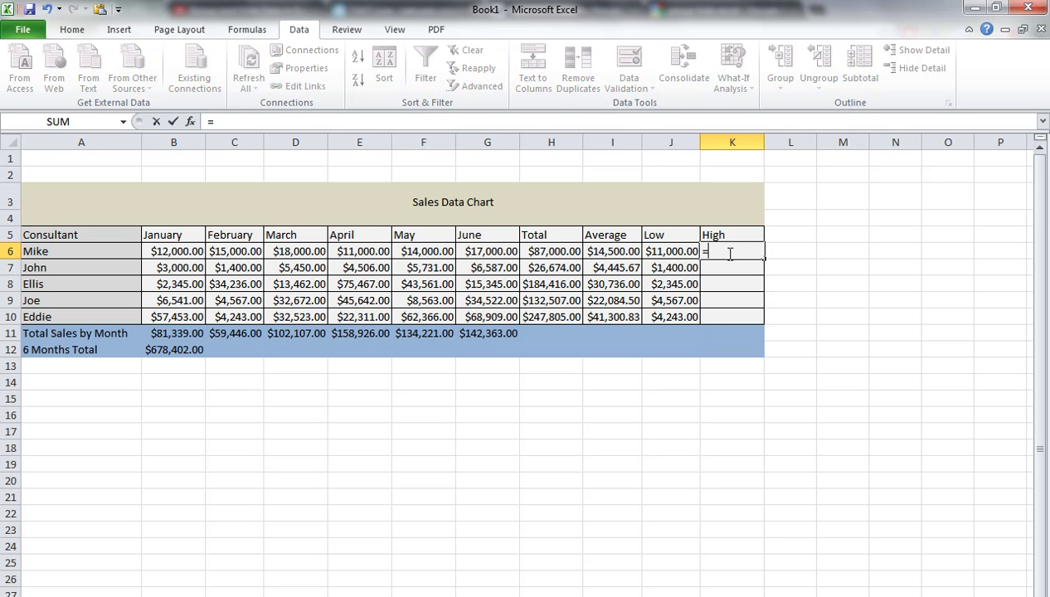
{"action": "type", "text": "MAX"}
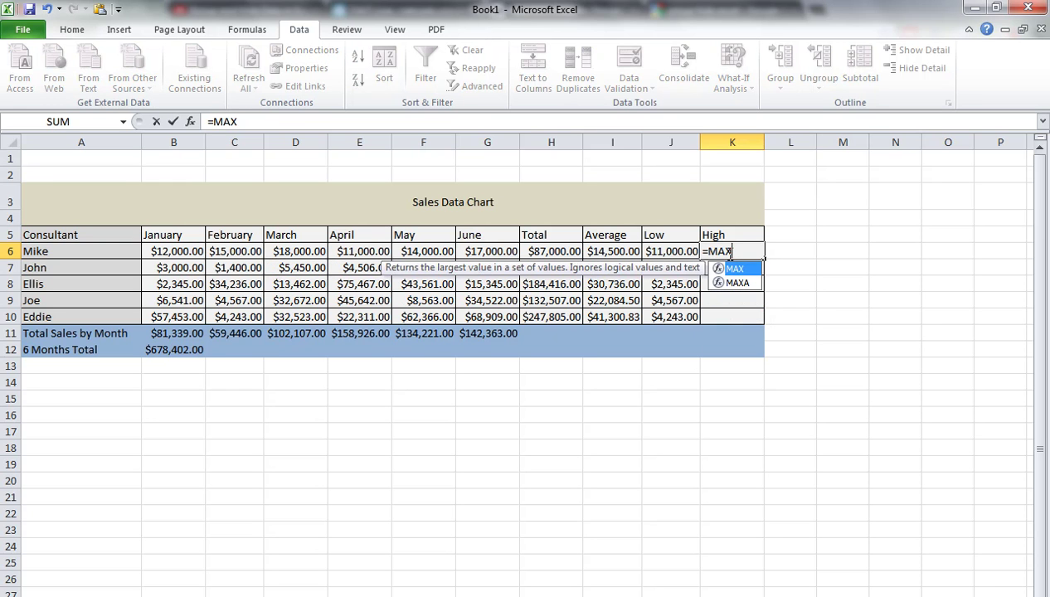
{"action": "type", "text": "("}
{"action": "key", "text": "BackSpace"}
{"action": "type", "text": "("}
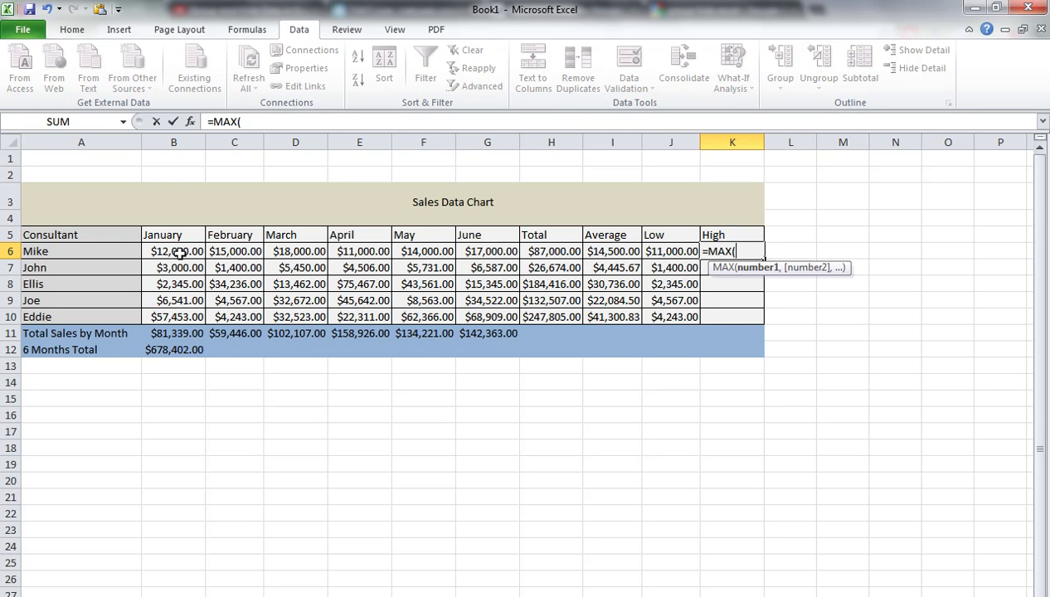
{"action": "left_click_drag", "start_coordinate": [177, 254], "coordinate": [505, 250]}
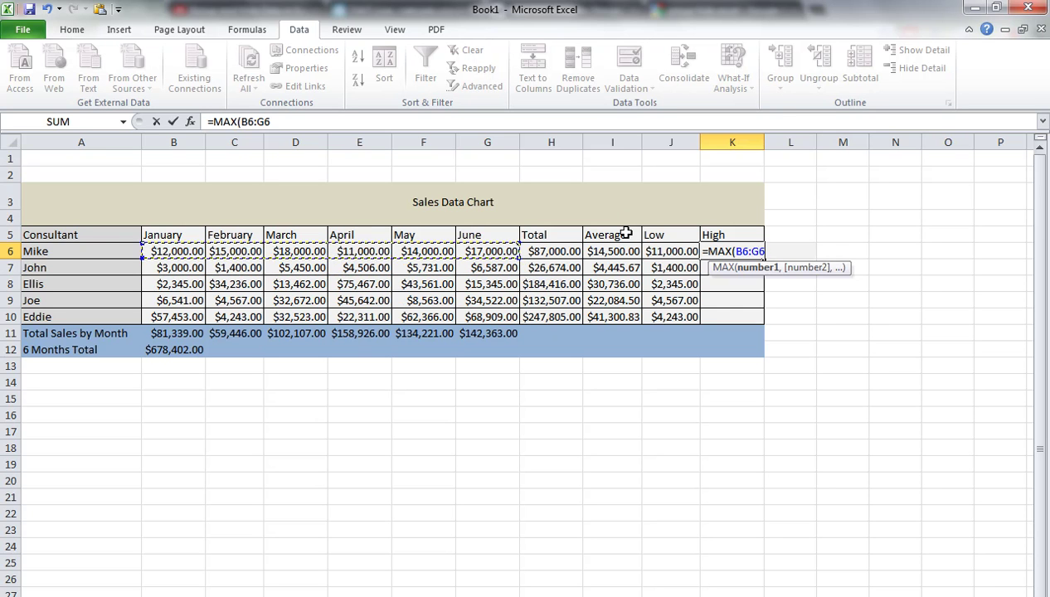
{"action": "key", "text": "Return"}
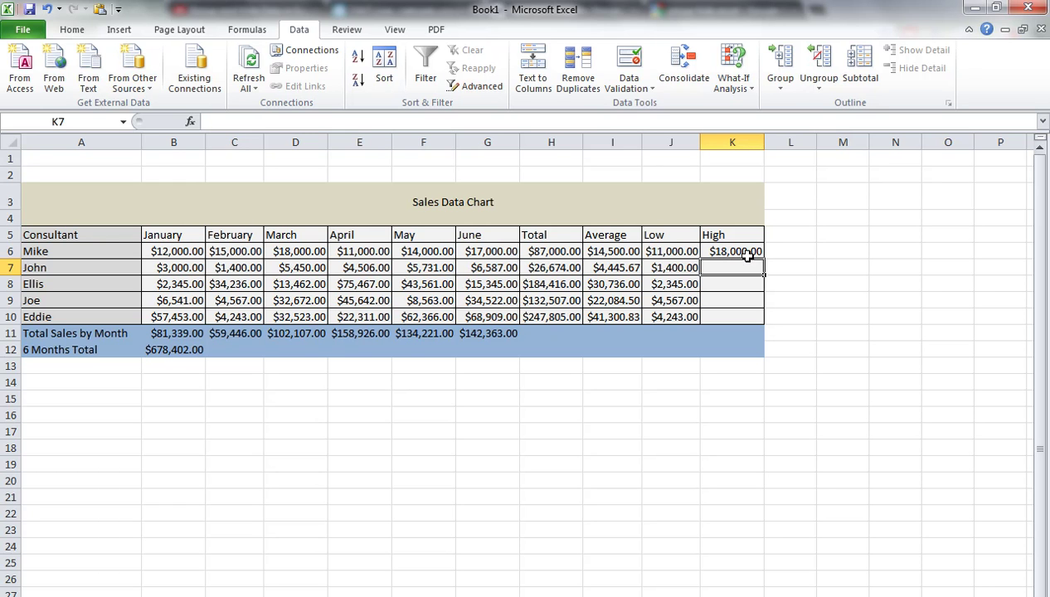
{"action": "left_click", "coordinate": [747, 253]}
Fill K6's MAX formula down to K10, giving K9 =MAX(B9:G9) at $45,642.00.
{"action": "left_click_drag", "start_coordinate": [763, 259], "coordinate": [762, 331]}
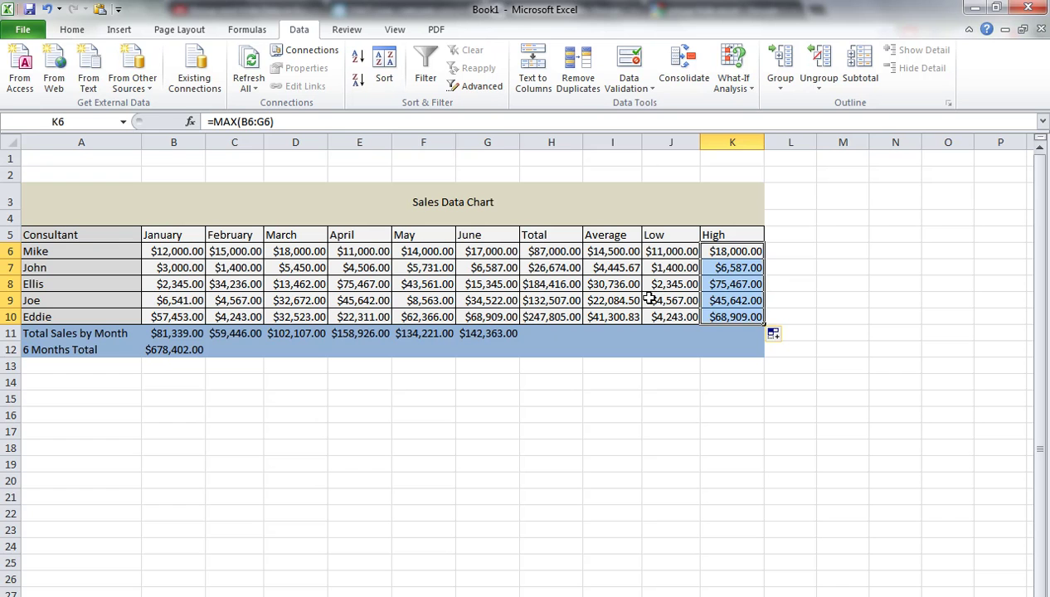
{"action": "left_click", "coordinate": [707, 282]}
{"action": "left_click", "coordinate": [720, 298]}
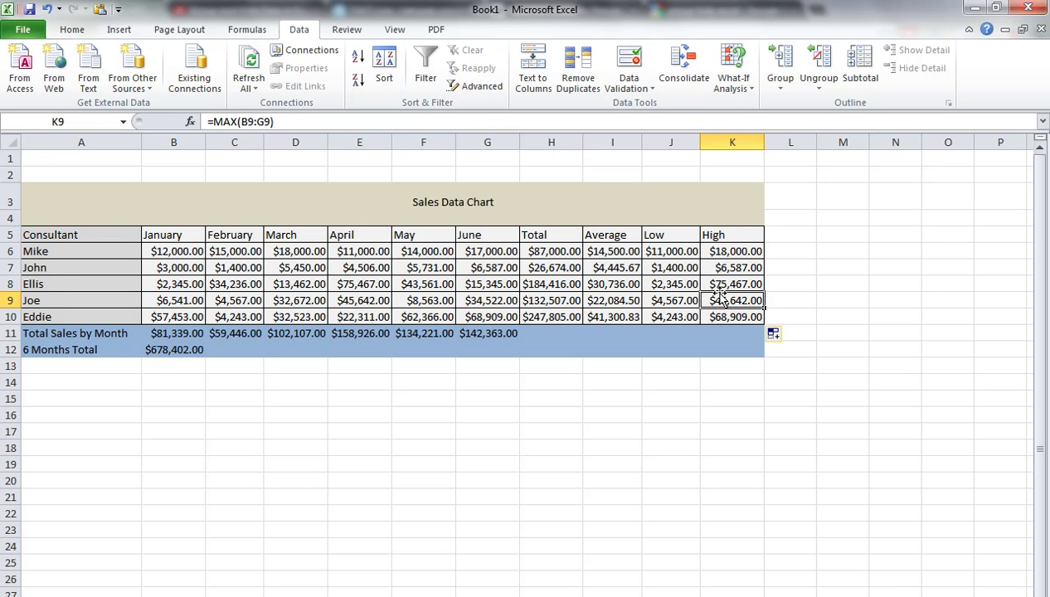
{"action": "left_click", "coordinate": [738, 253]}
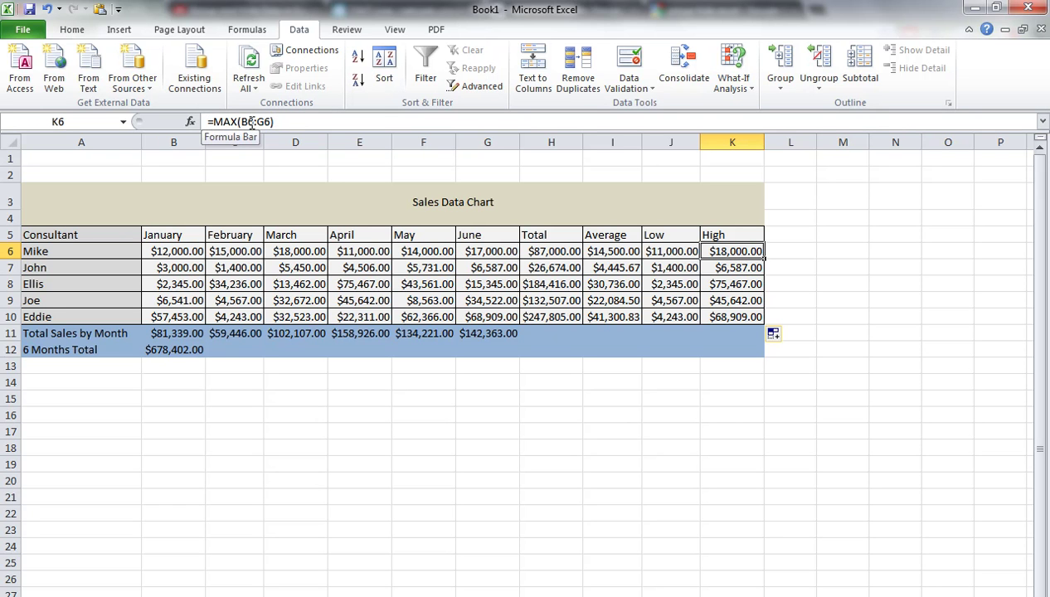
{"action": "left_click", "coordinate": [733, 268]}
{"action": "left_click", "coordinate": [735, 284]}
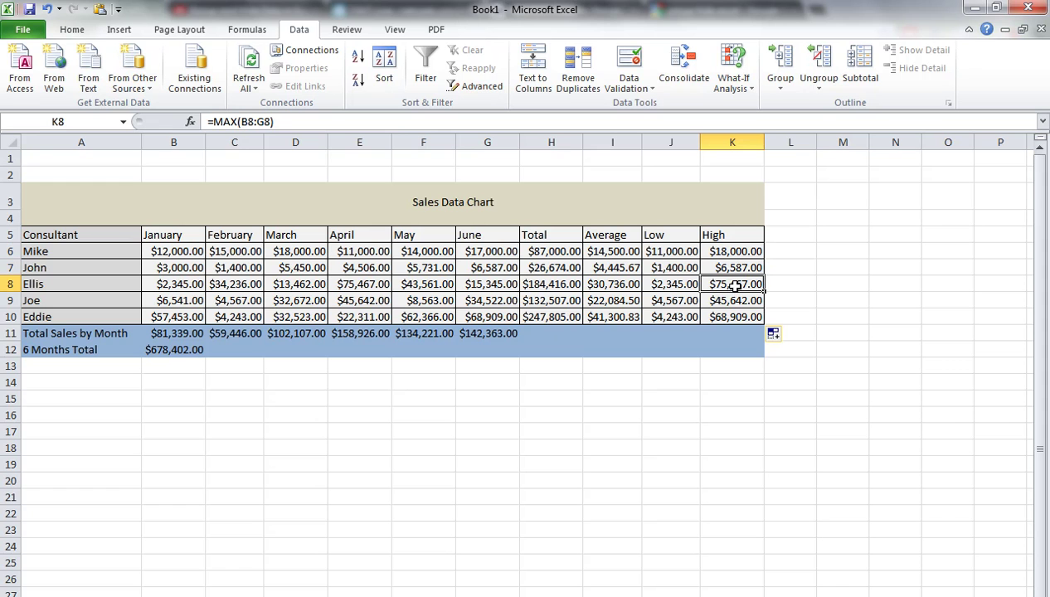
{"action": "left_click", "coordinate": [735, 300]}
{"action": "left_click", "coordinate": [733, 317]}
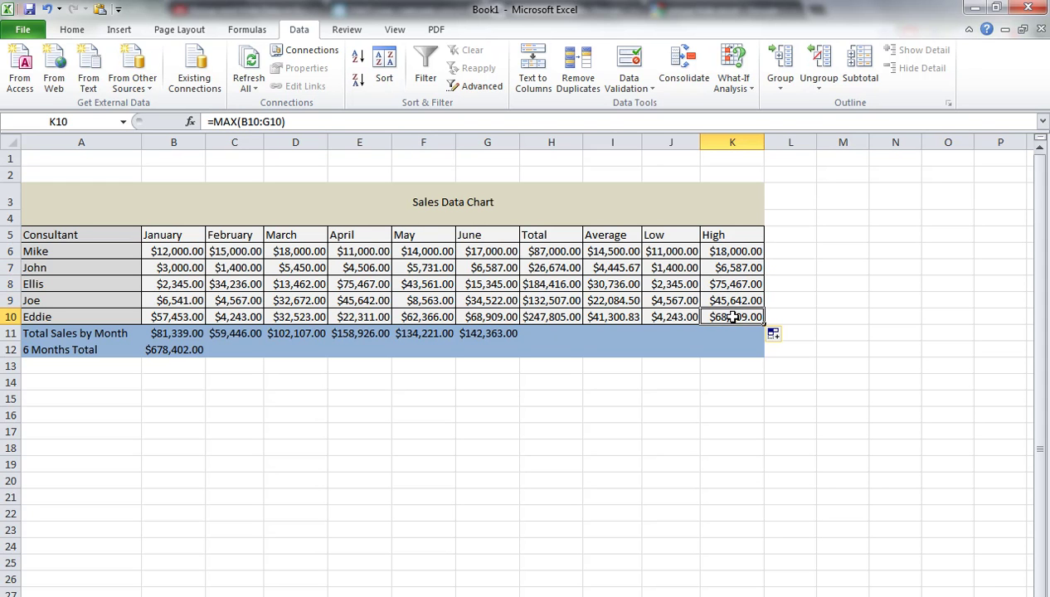